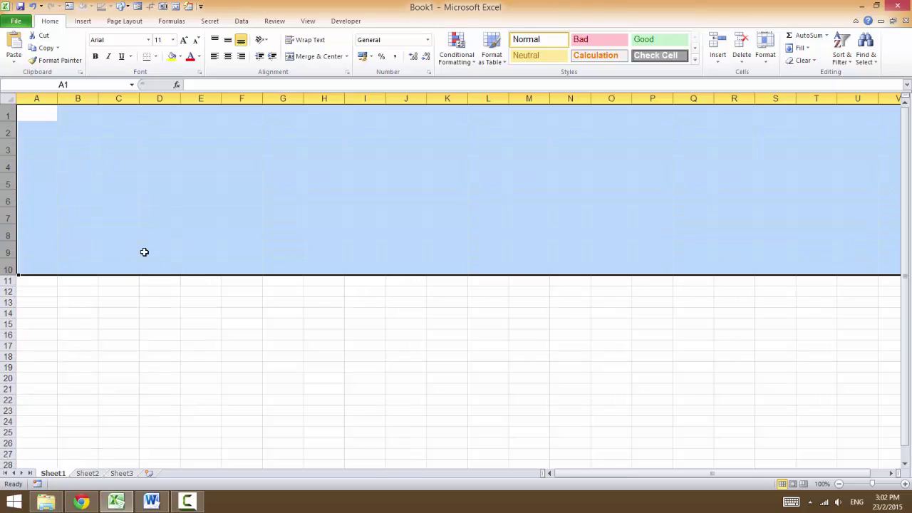
Step: Select rows 1 to 10 on the first worksheet and rename Sheet1 as TenRows
click(87, 153)
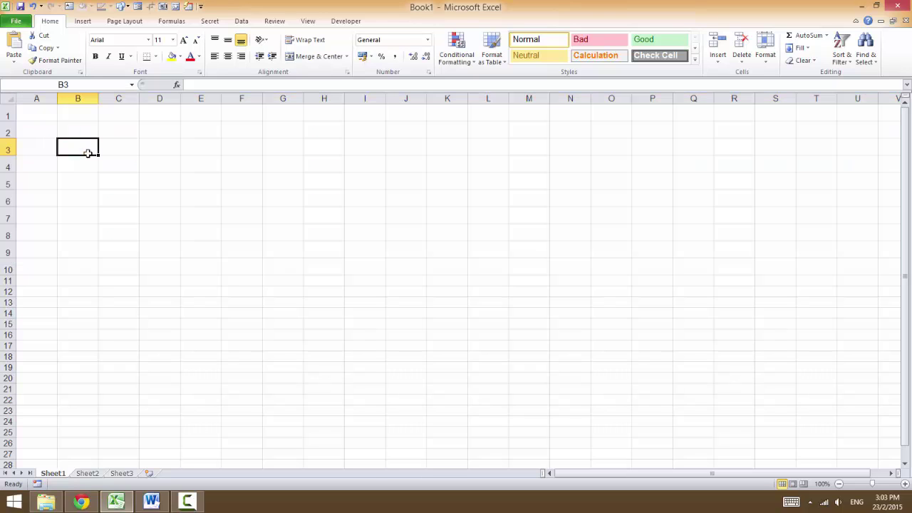
drag(10, 114, 7, 266)
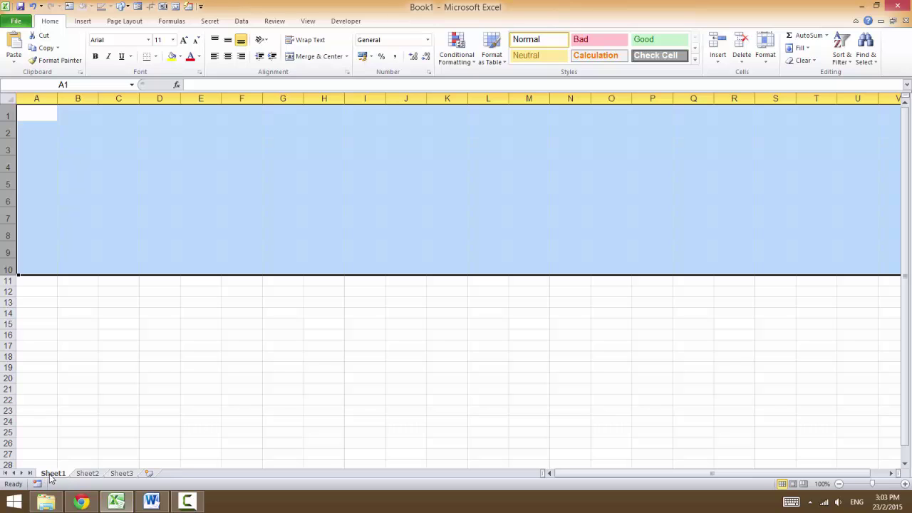
double_click(51, 473)
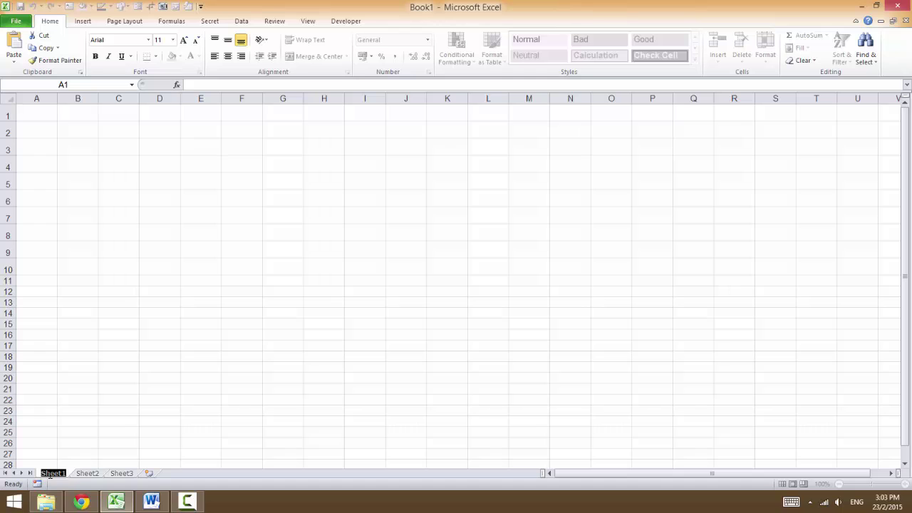
text(TenRow)
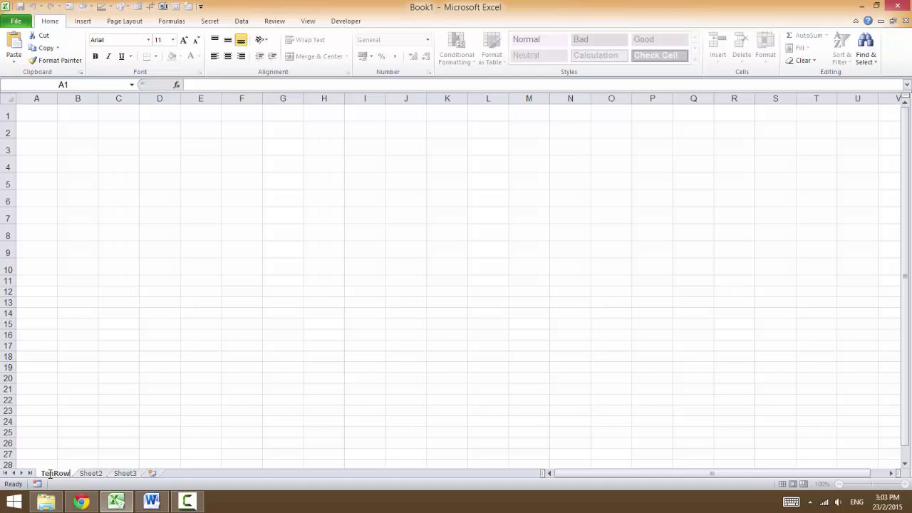
text(s)
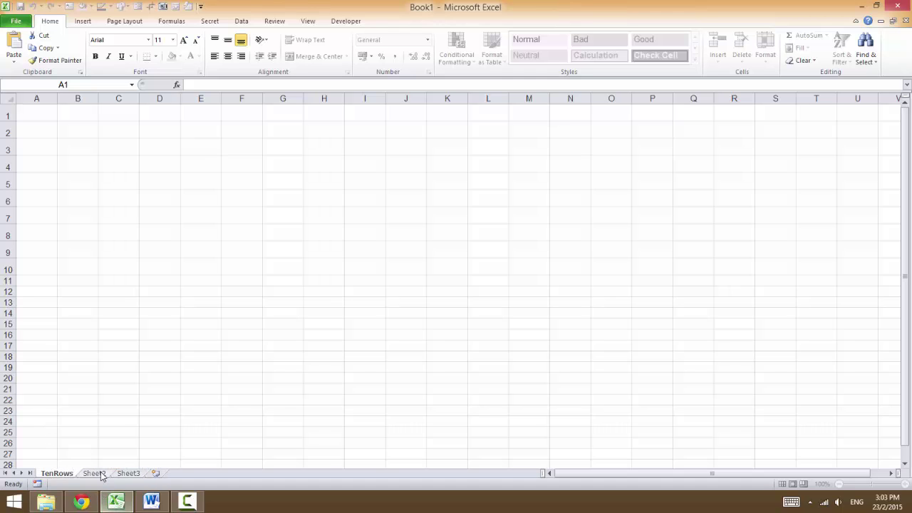
Step: Rename Sheet2 as TenCols
click(100, 475)
double_click(94, 473)
text(Te)
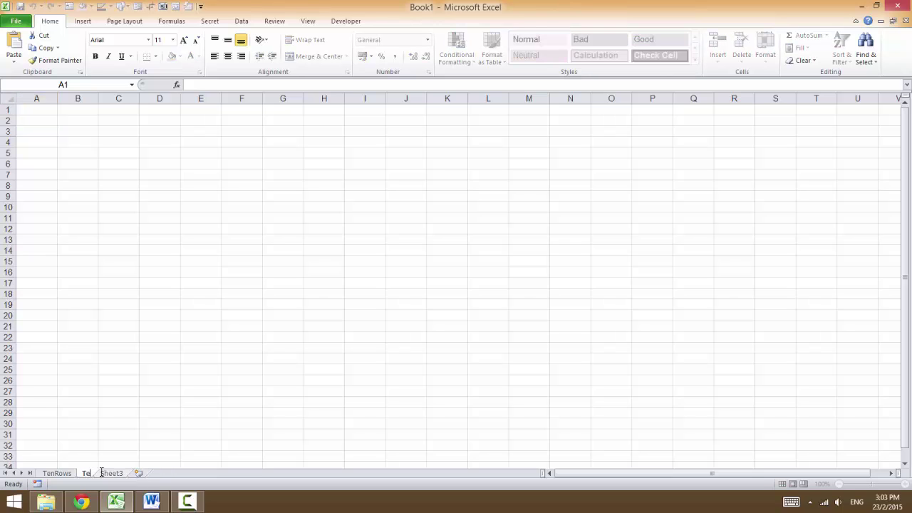
text(nColu)
key(Return)
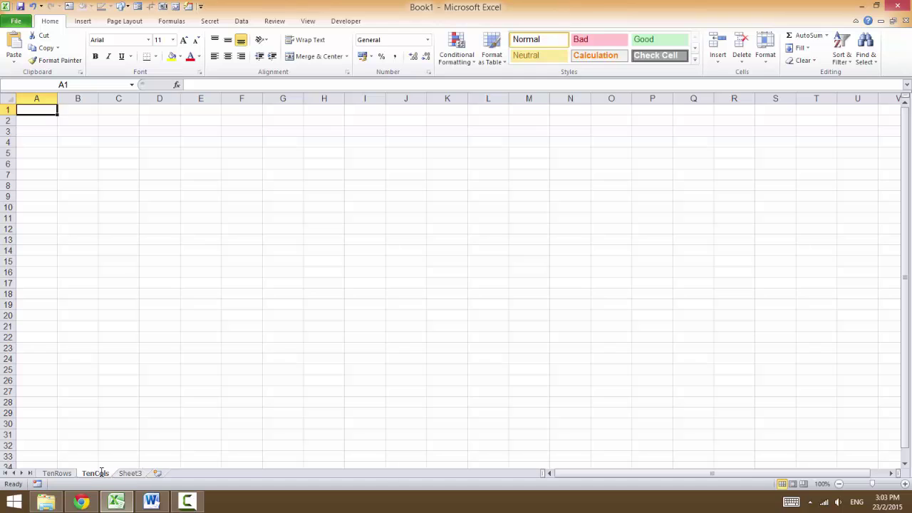
Step: Delete Sheet3 and return to the TenRows sheet, clearing its row selection
click(128, 473)
right_click(125, 473)
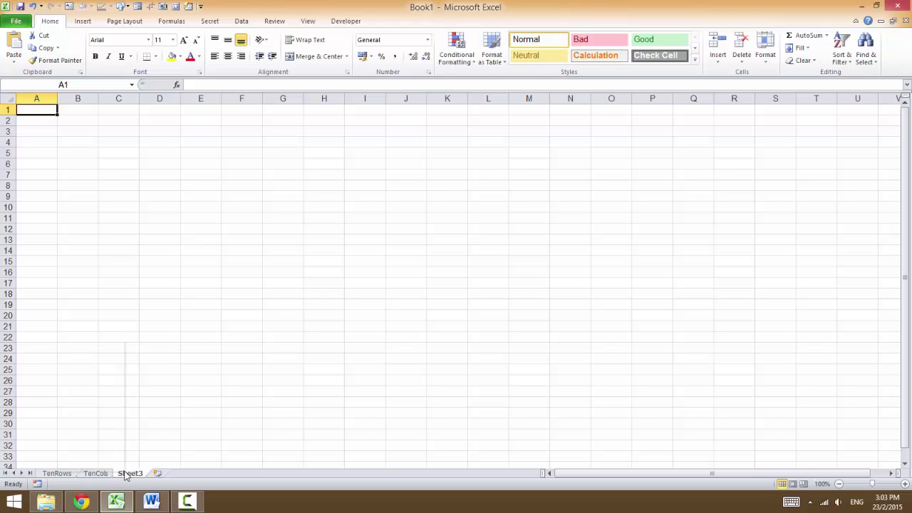
click(74, 359)
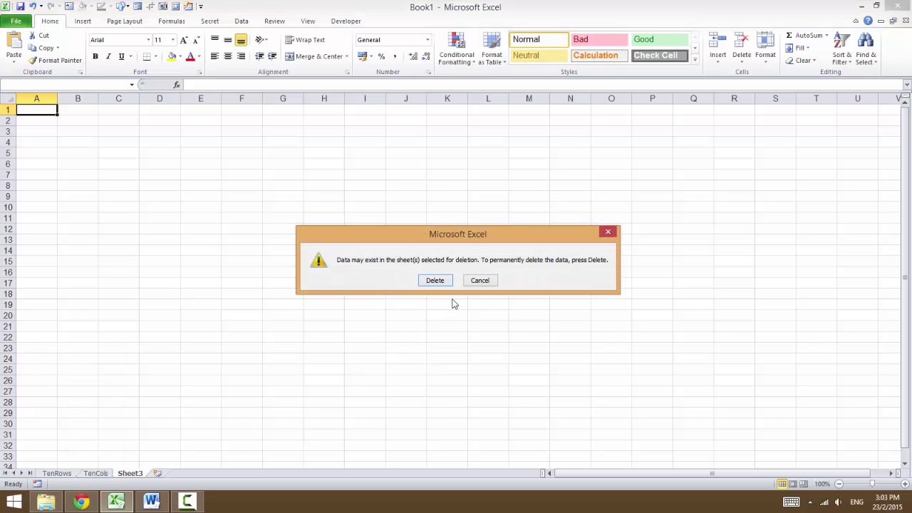
click(440, 280)
click(55, 474)
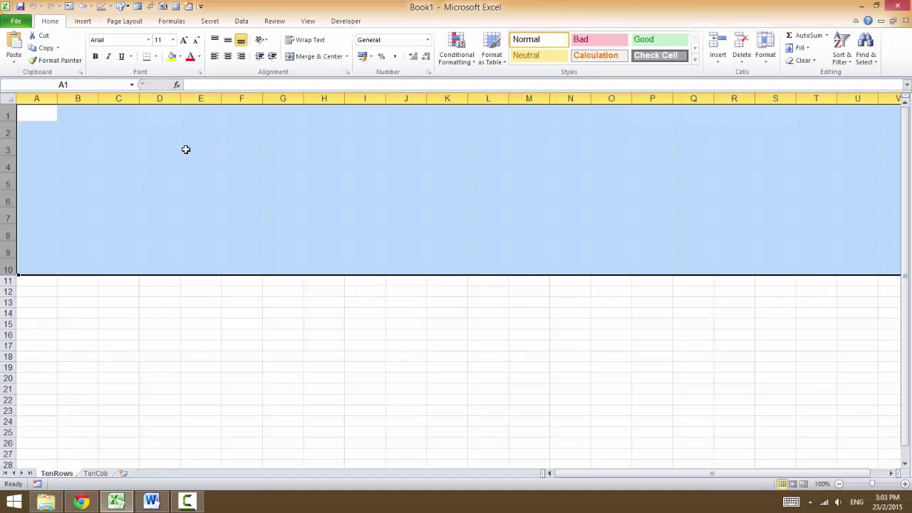
click(191, 208)
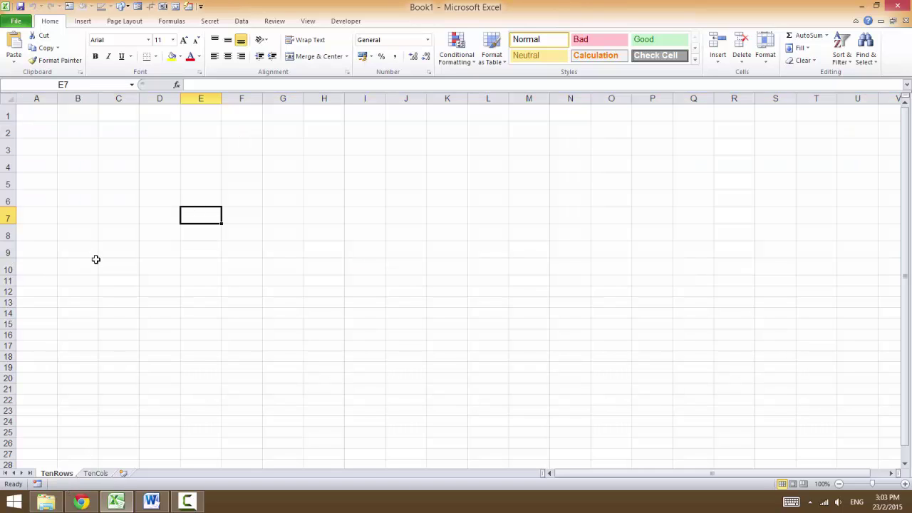
Step: Widen columns A to J on the TenCols sheet
click(96, 473)
drag(37, 100, 474, 99)
click(318, 236)
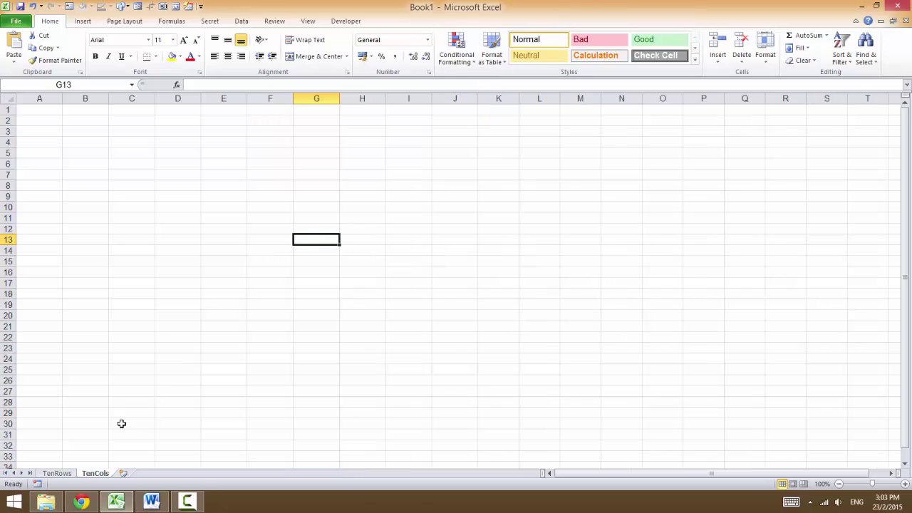
Step: Compare the row heights on TenRows with the column widths on TenCols
click(60, 474)
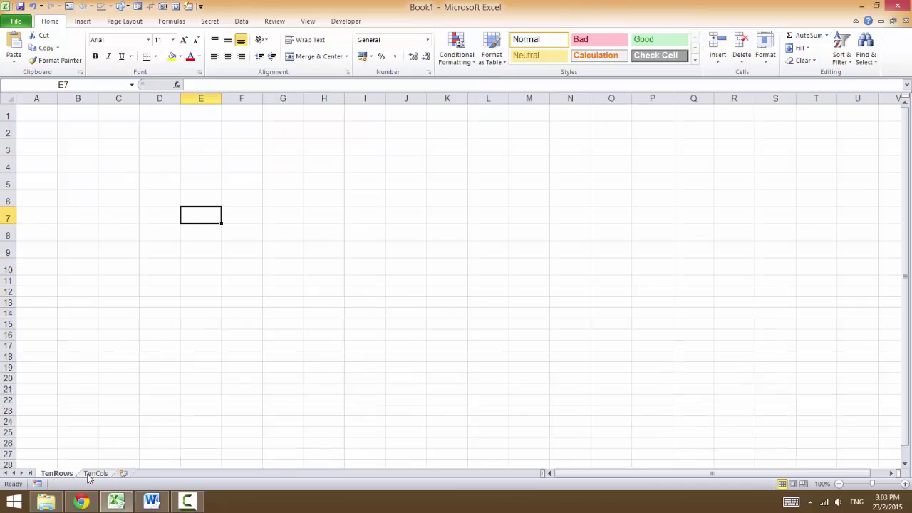
click(92, 474)
click(59, 474)
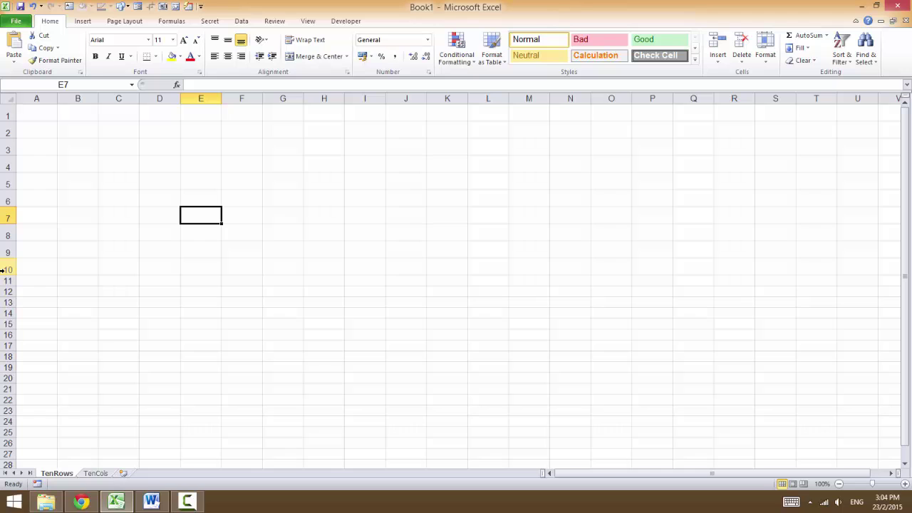
click(100, 475)
click(71, 474)
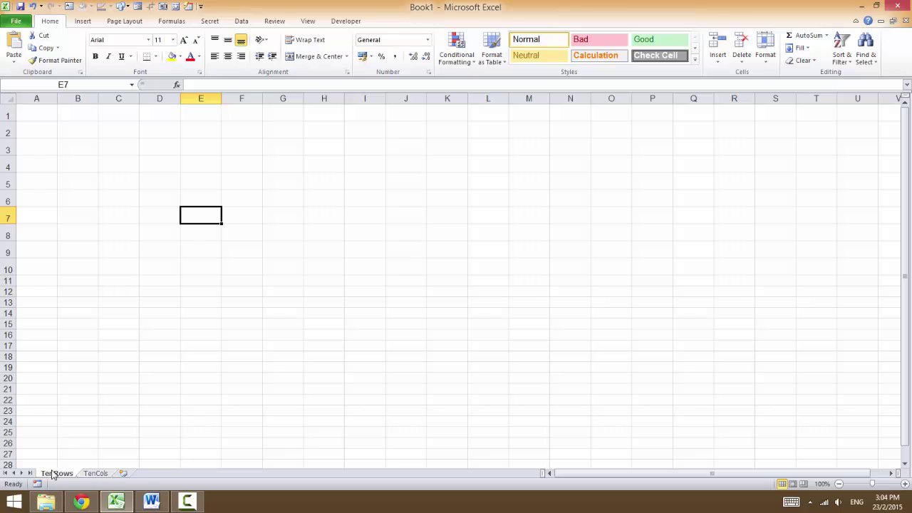
click(106, 339)
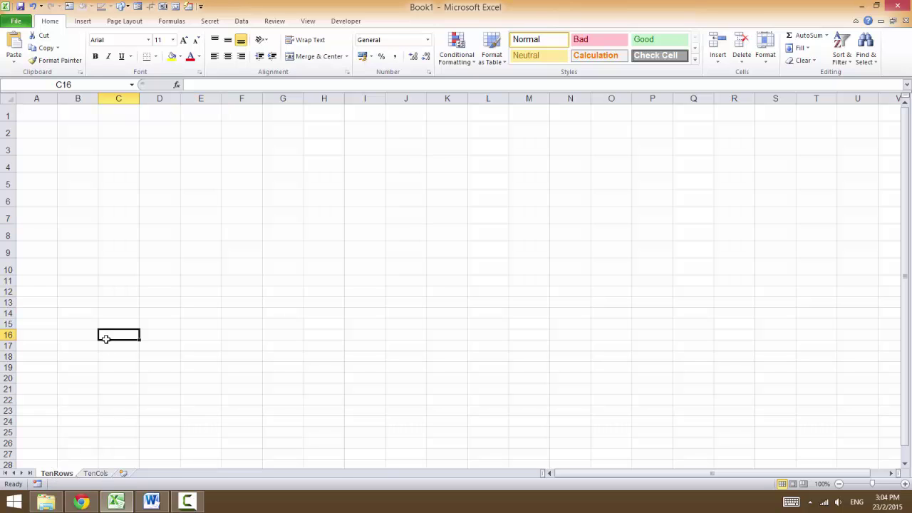
Step: Start saving the workbook under a new name, with the file type Excel Template (*.xltx) and the file name Book
click(14, 22)
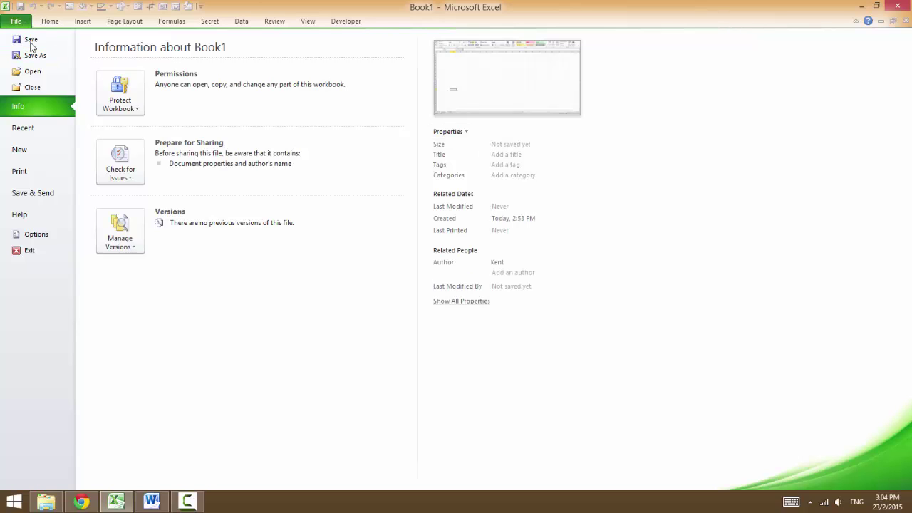
click(39, 57)
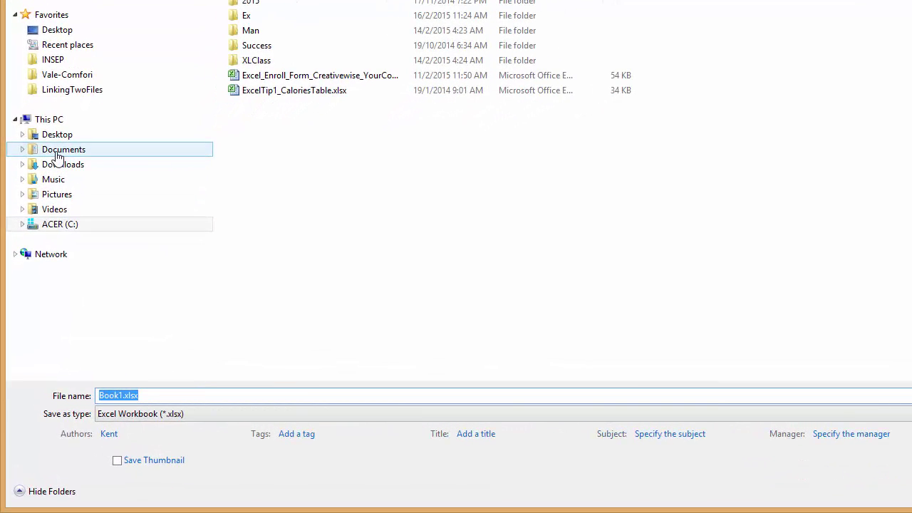
click(57, 156)
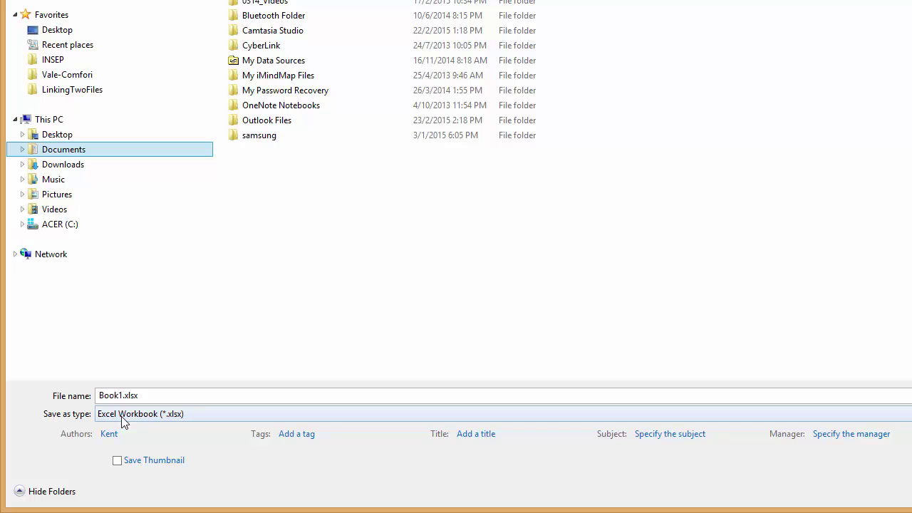
click(115, 416)
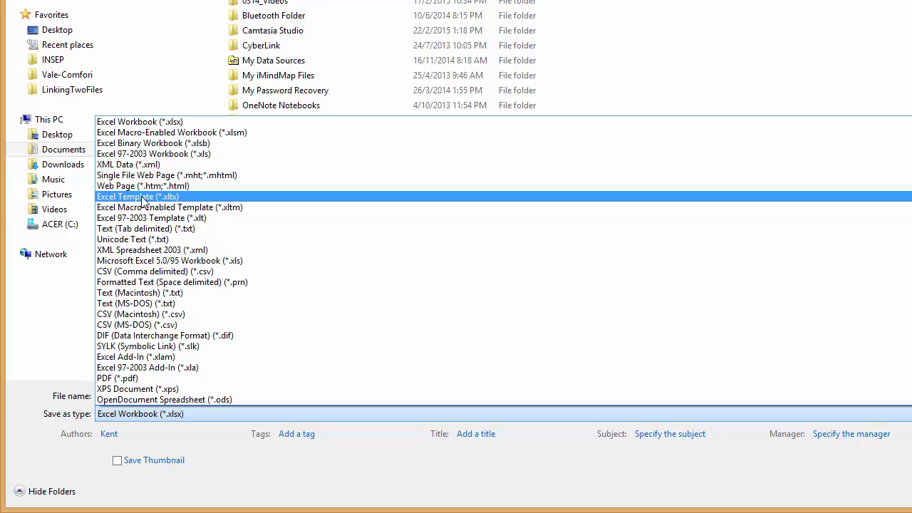
click(116, 198)
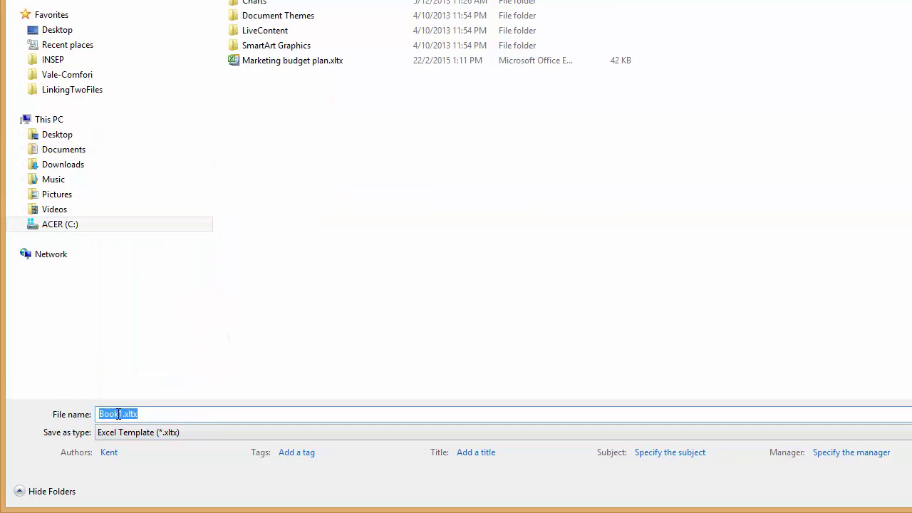
click(120, 416)
key(Delete)
text(1)
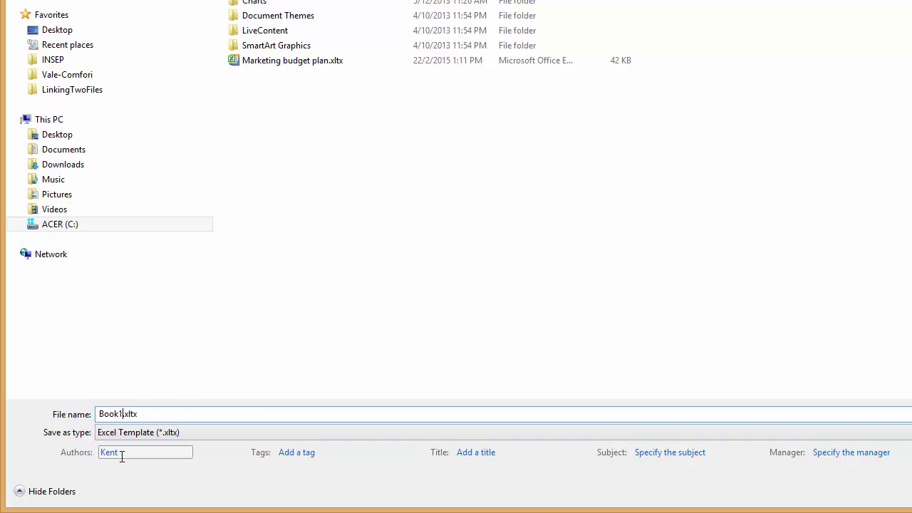
key(BackSpace)
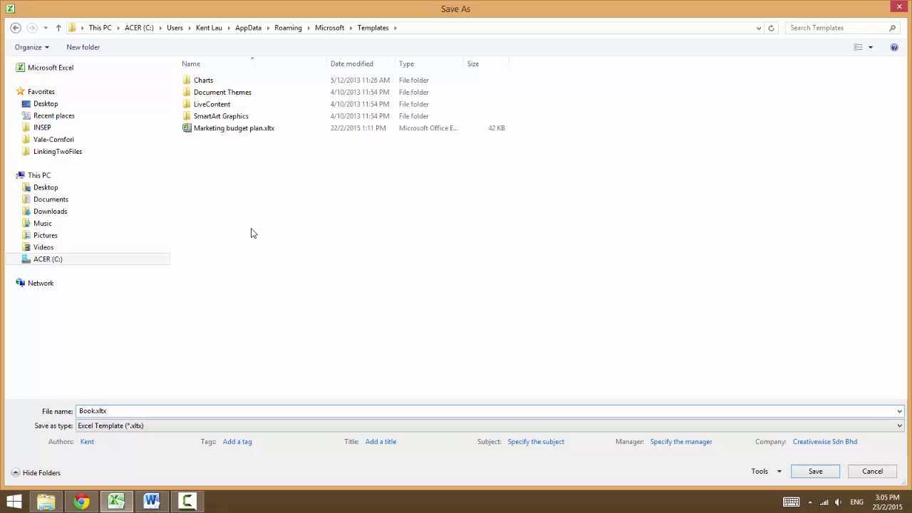
Step: Save the template in the Documents folder, replacing the existing Book.xltx, and close Excel
click(93, 202)
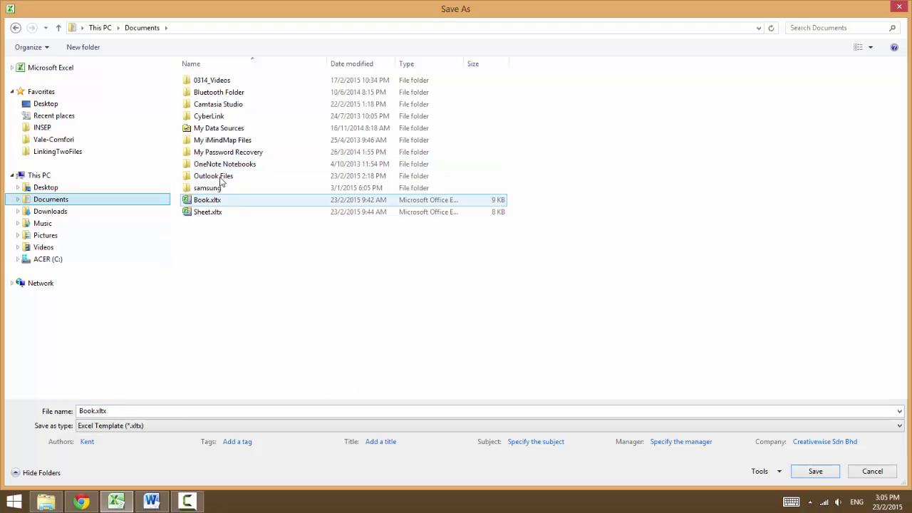
click(813, 472)
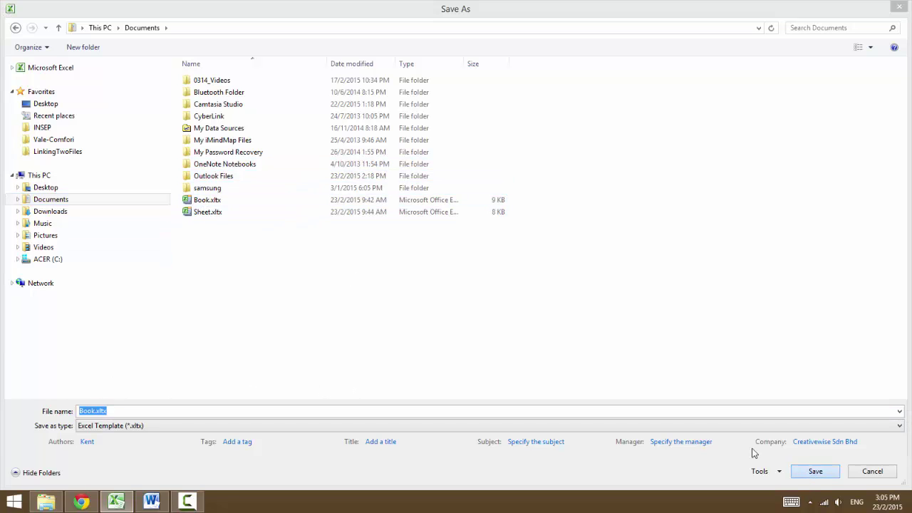
click(484, 259)
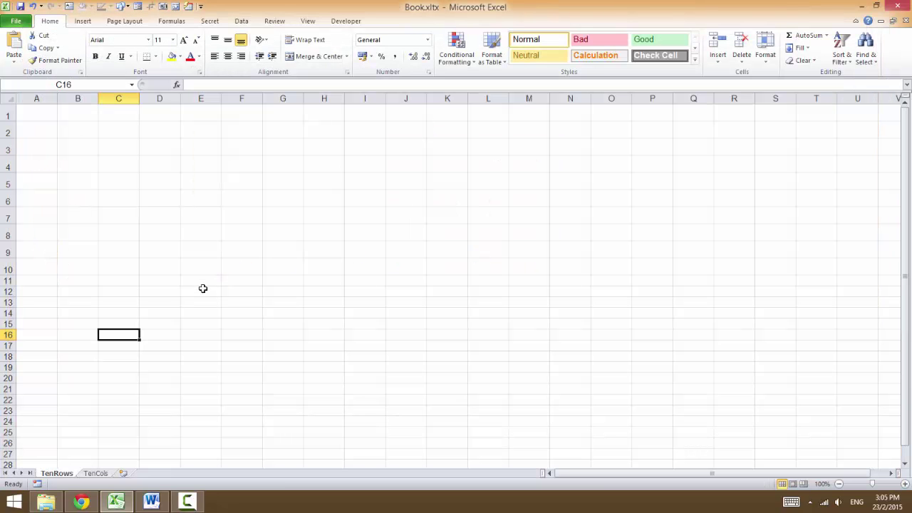
click(907, 22)
click(897, 5)
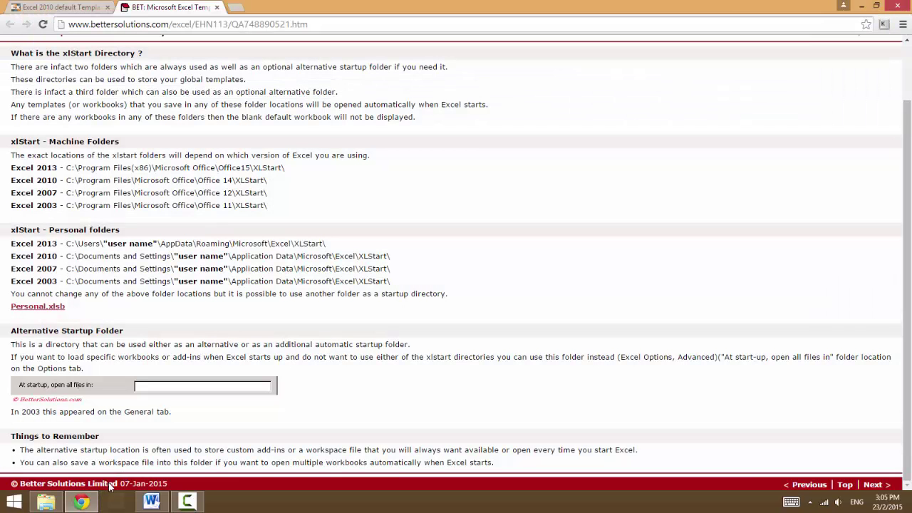
Step: Switch to File Explorer, maximize it, and select Book.xltx in the Documents folder
click(45, 502)
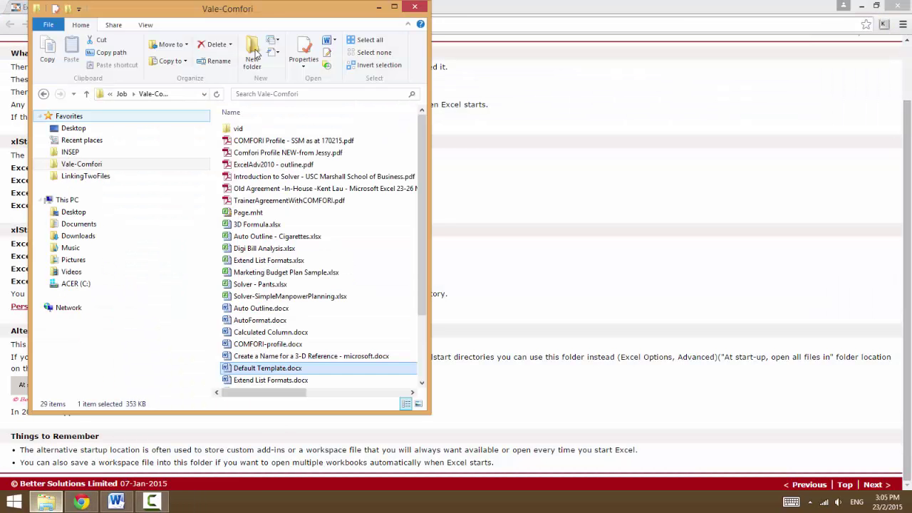
double_click(270, 10)
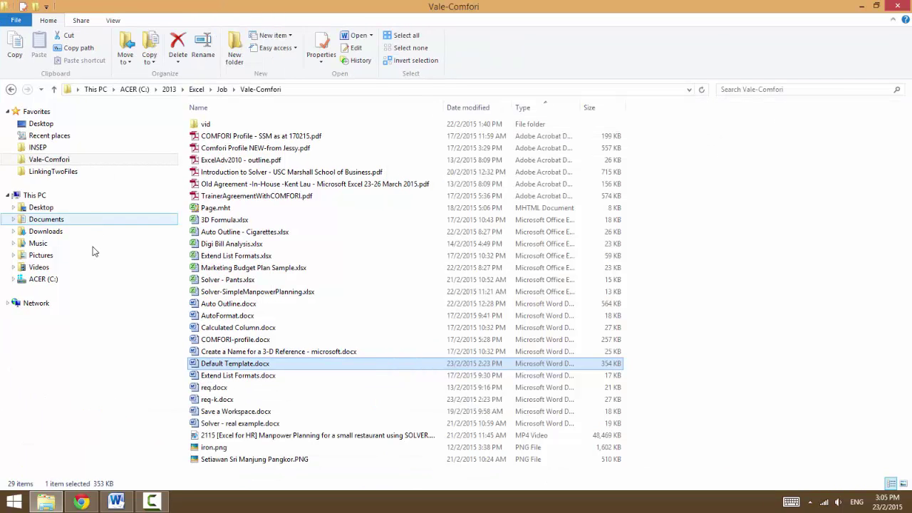
click(78, 221)
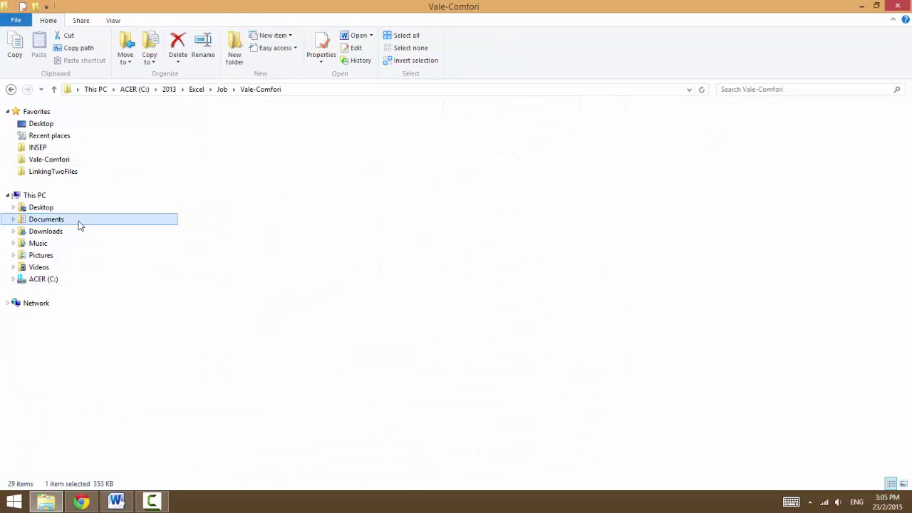
click(205, 246)
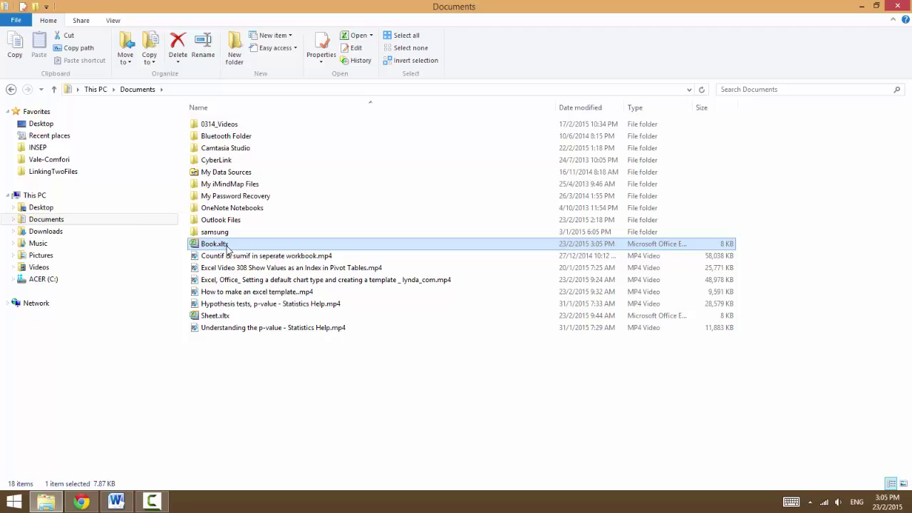
Step: Open the XLSTART folder under C:\Program Files (x86)\Microsoft Office\Office14
click(13, 280)
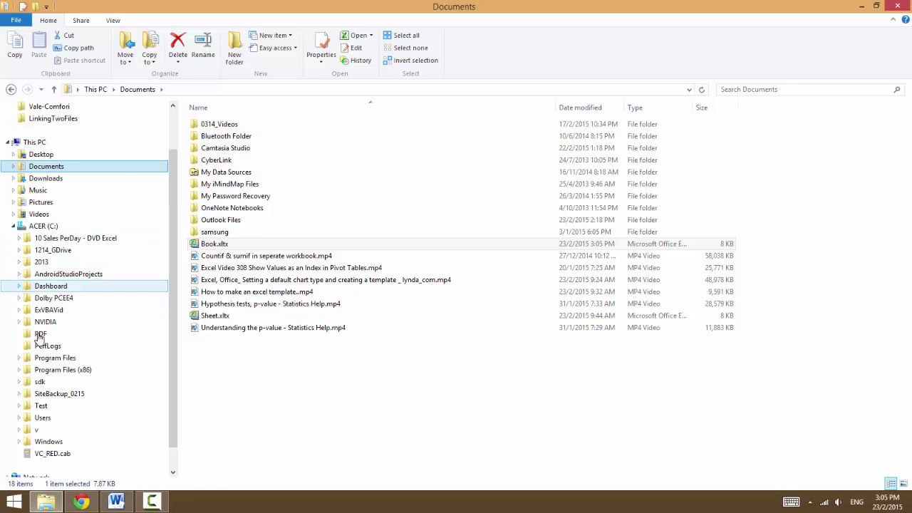
click(66, 373)
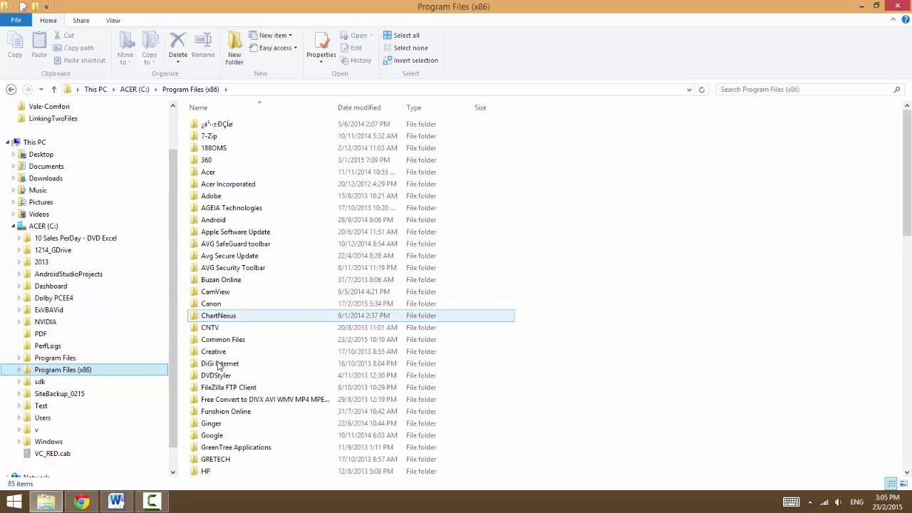
click(214, 319)
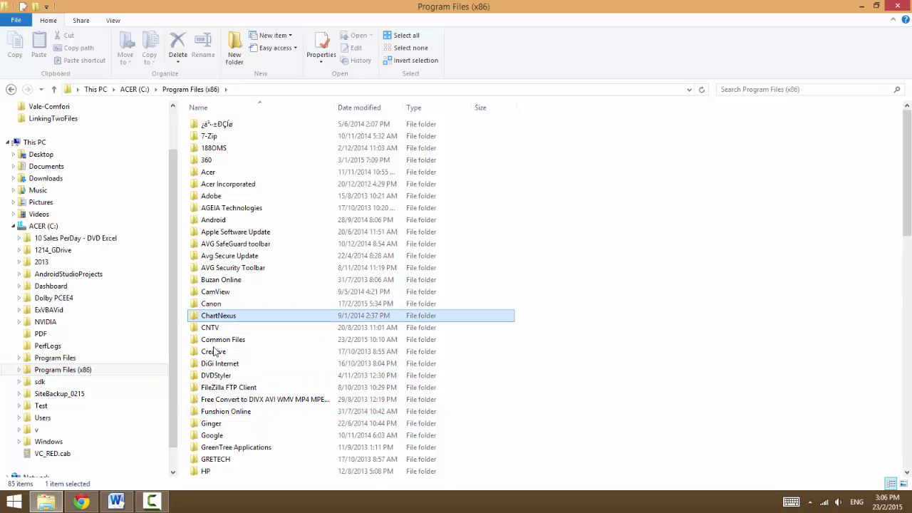
scroll(212, 350, down, 5)
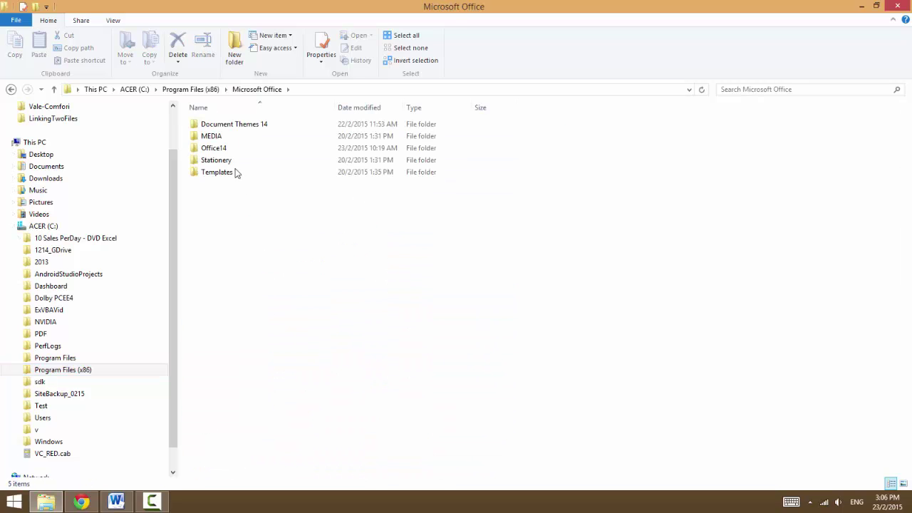
double_click(217, 148)
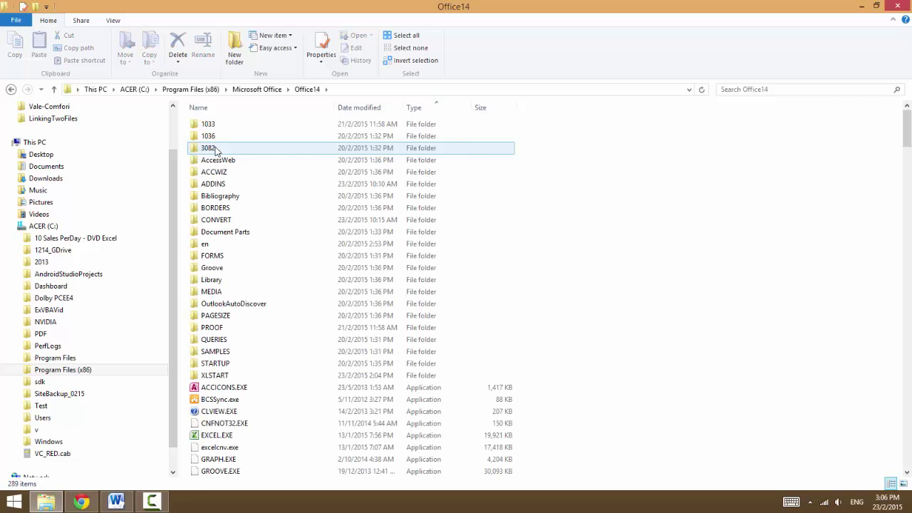
double_click(213, 376)
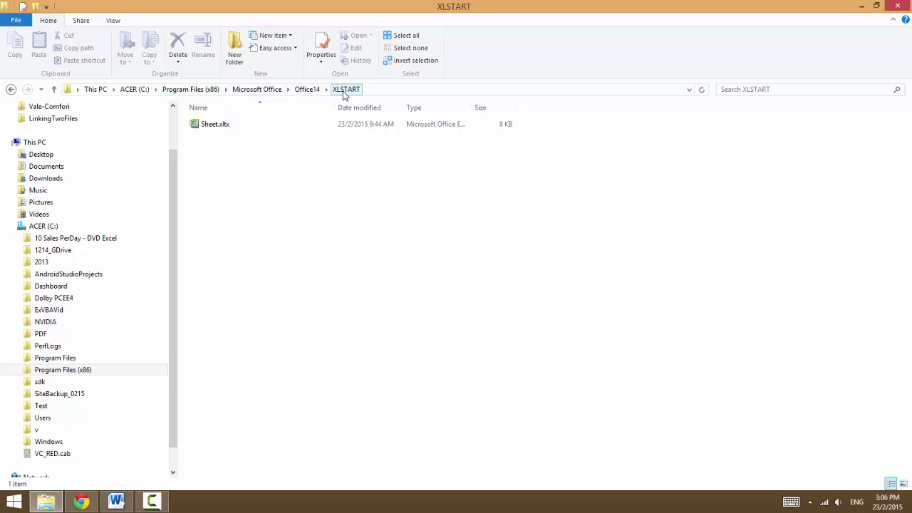
Step: Move Book.xltx from the Documents folder into the XLSTART folder, granting administrator permission for the move
scroll(175, 173, up, 2)
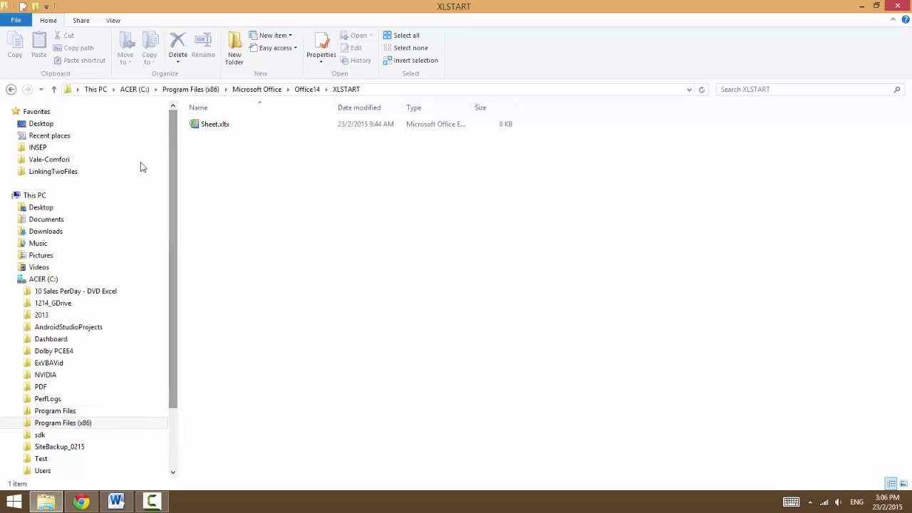
click(108, 223)
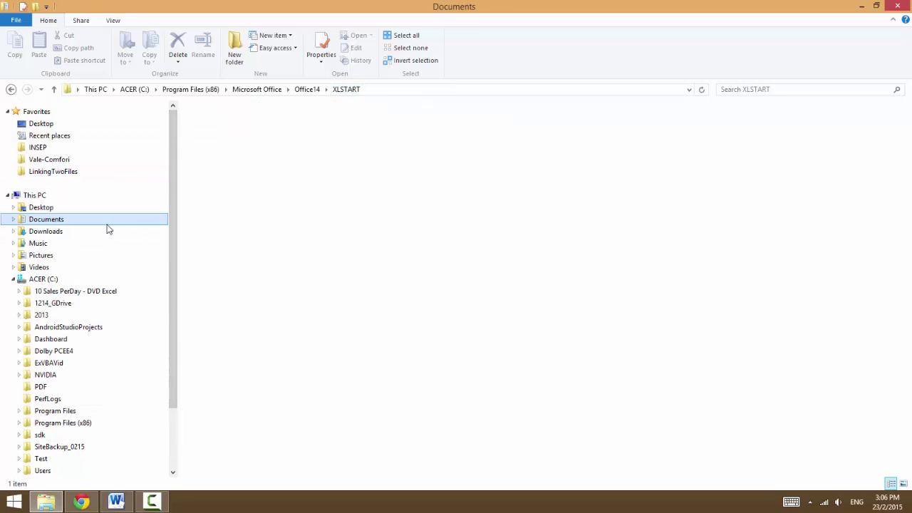
click(211, 246)
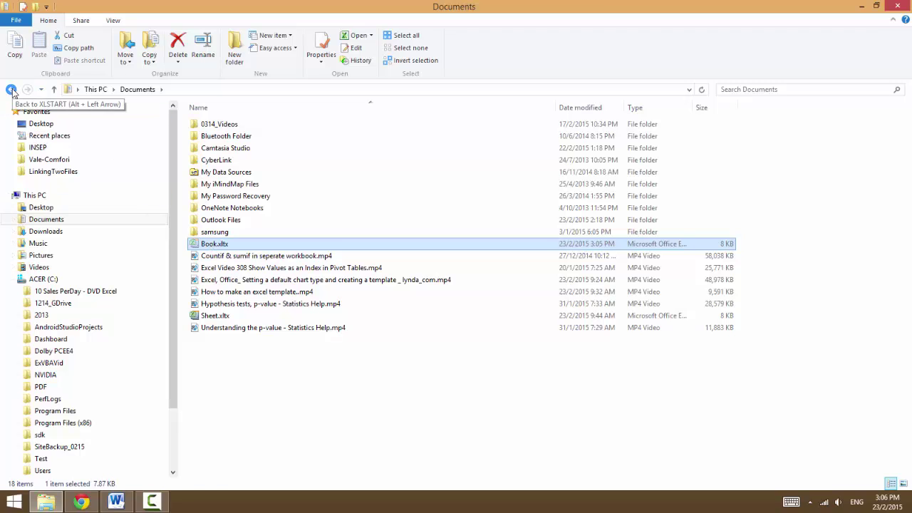
click(12, 90)
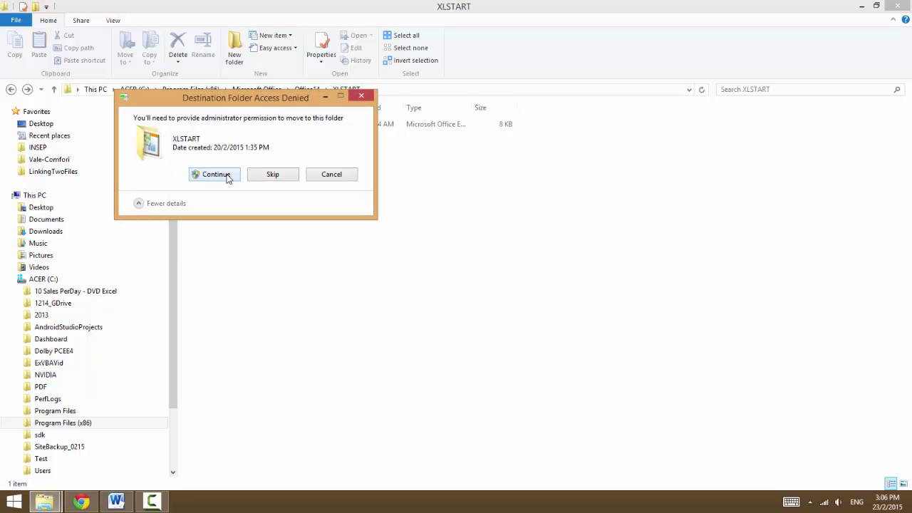
click(229, 177)
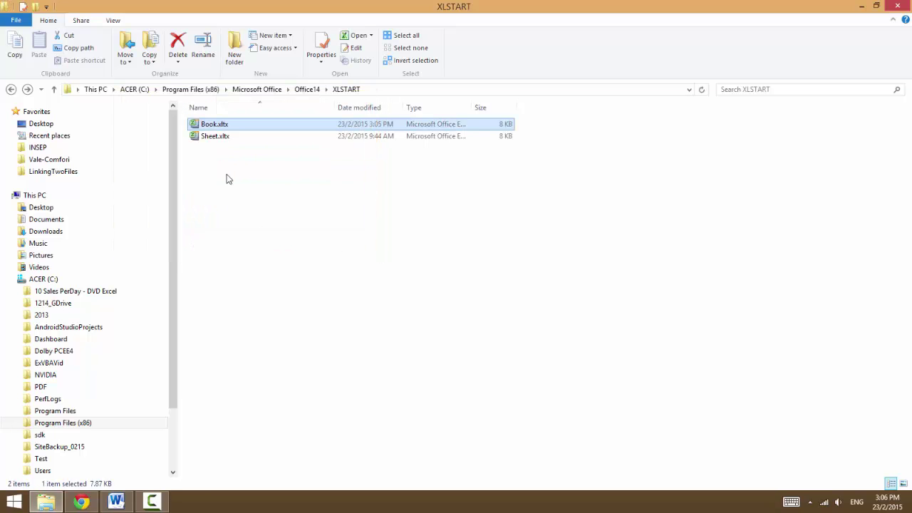
Step: Launch Microsoft Excel 2010 to open a new default workbook
key(super)
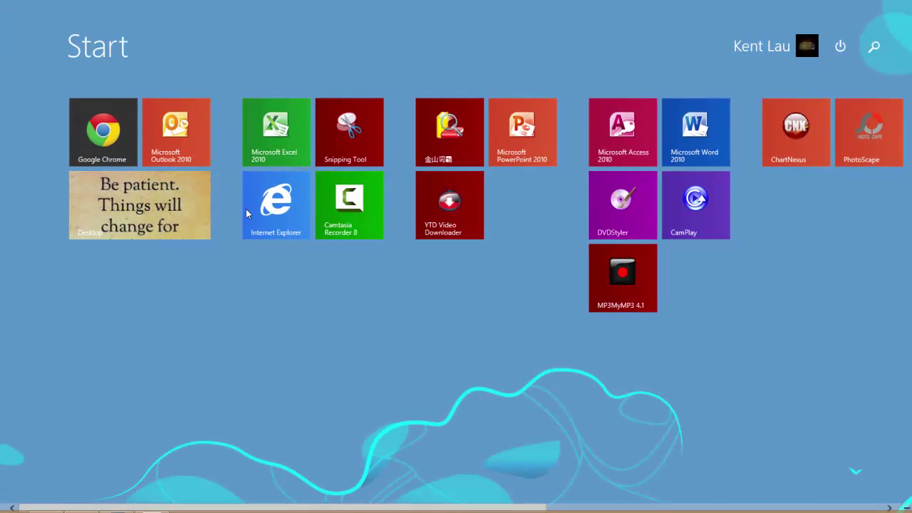
click(271, 136)
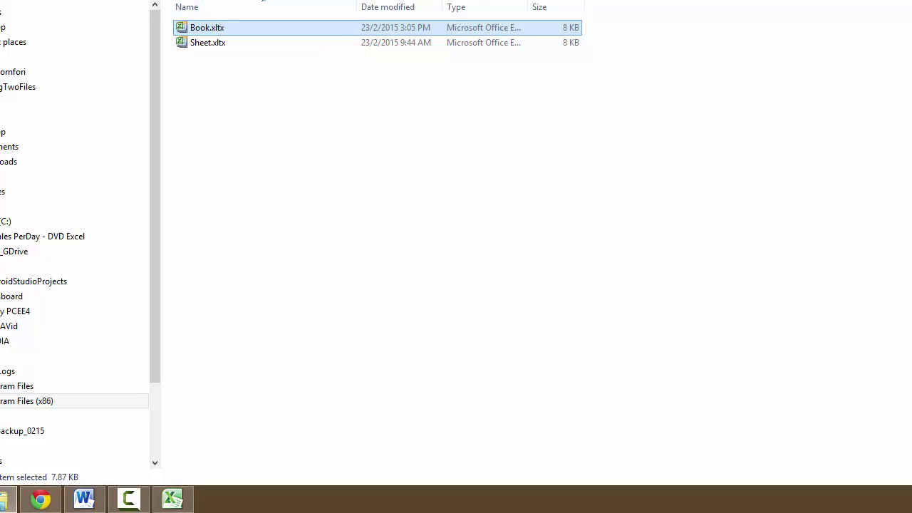
Step: Check the Book.xltx and Sheet.xltx templates in XLSTART, and switch back to the new Excel workbook's TenRows sheet
shift+click(268, 45)
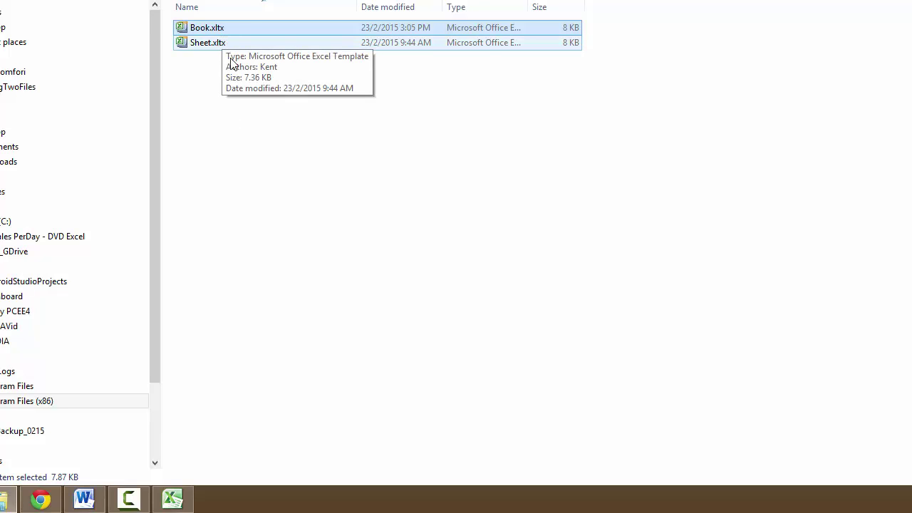
click(183, 421)
mouse_move(172, 505)
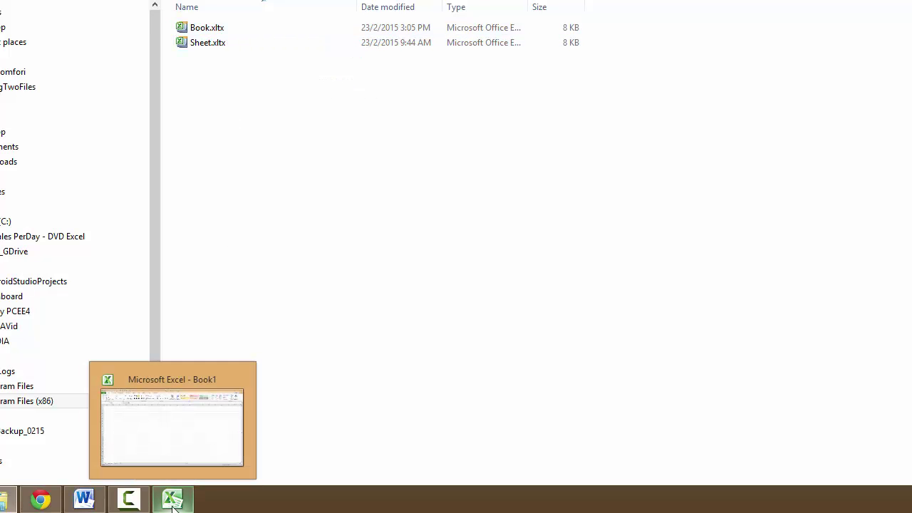
click(178, 505)
click(188, 267)
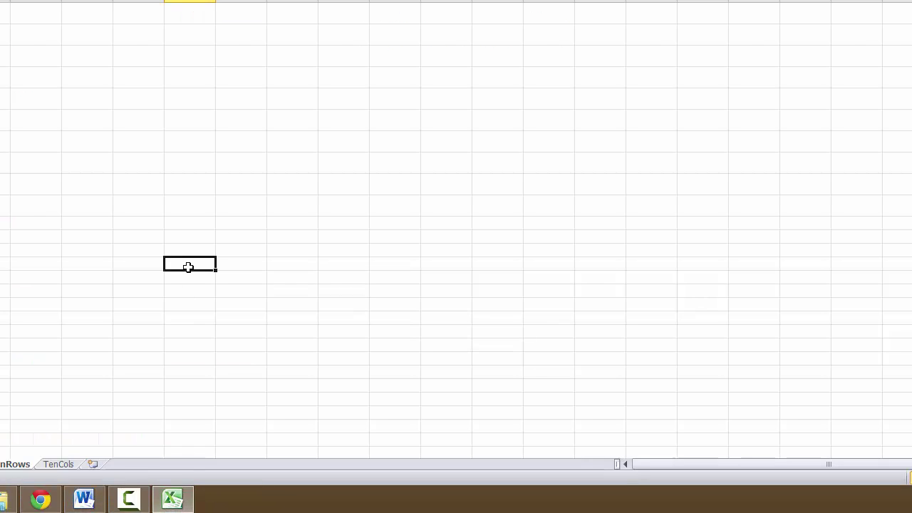